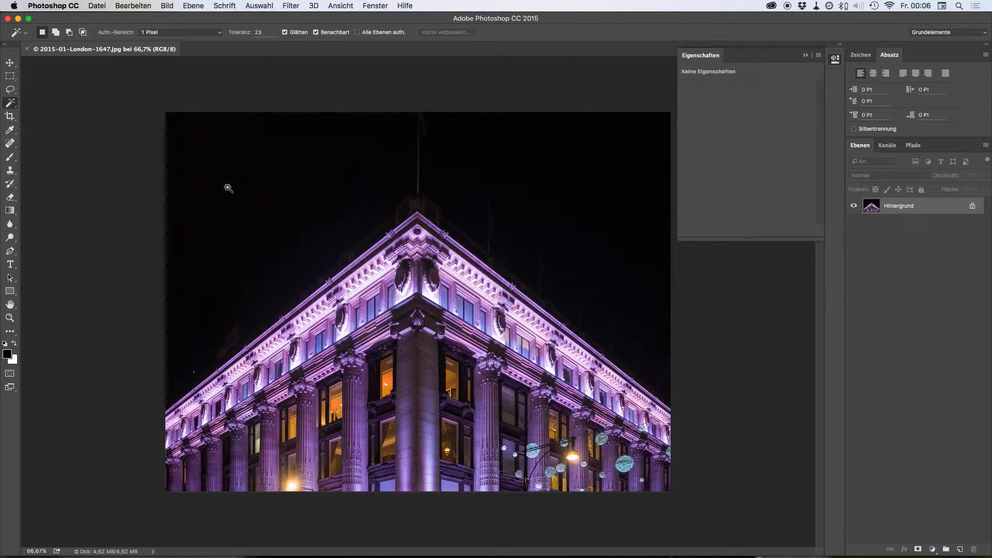
Magic-wand the sky at tolerance 23, deselect, and desaturate the whole London photo to black and white.
left_click(274, 174)
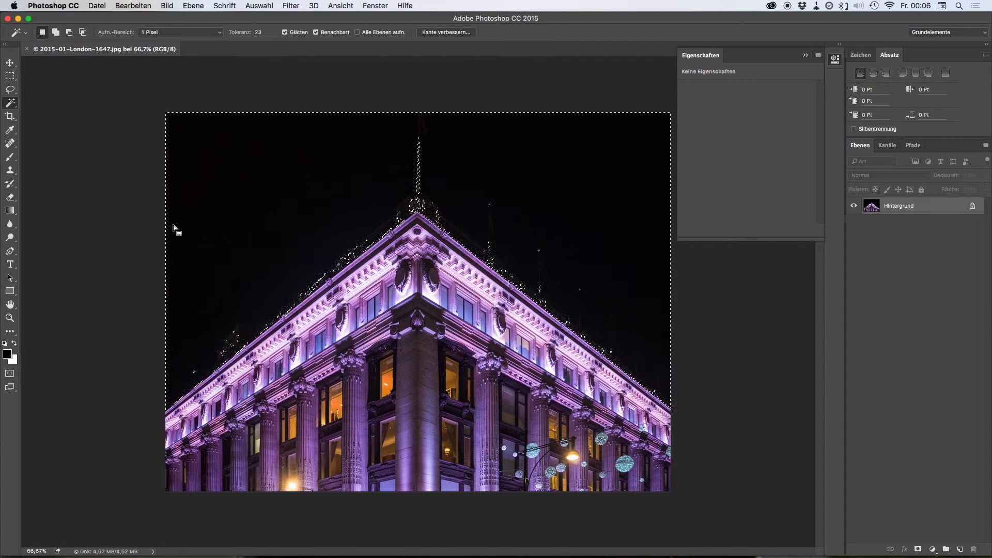
key("super+d")
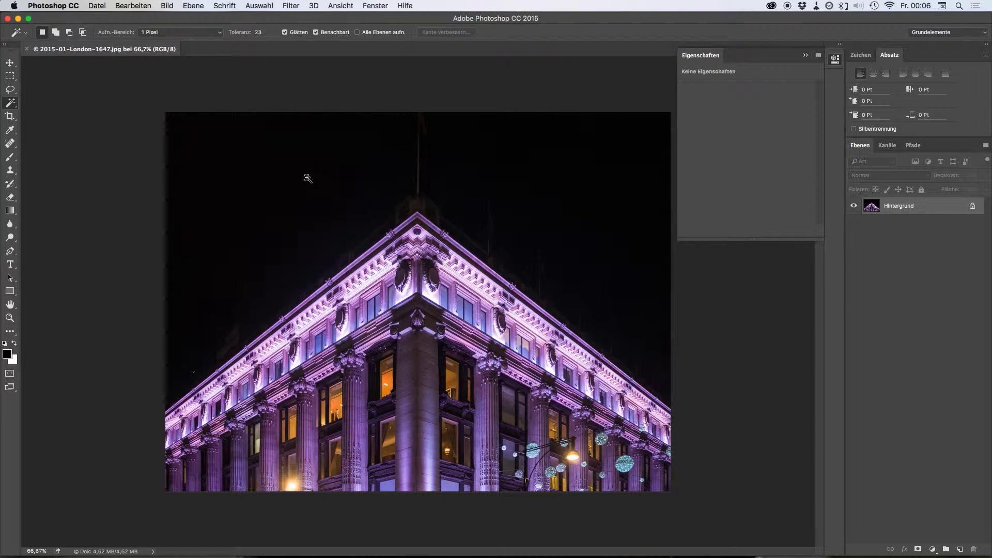
key("super+shift+u")
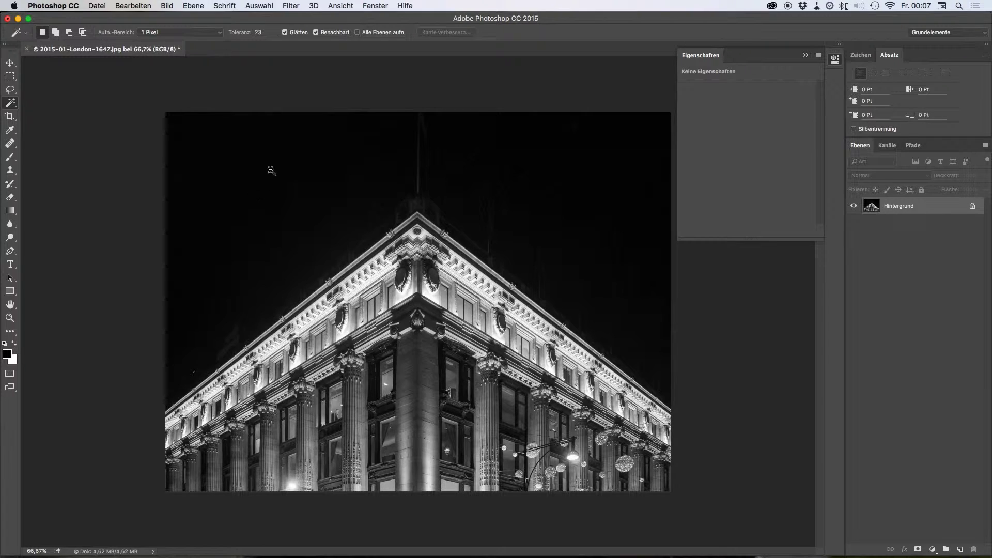
Select the sky, invert the selection onto the building, and undo back to the purple-lit colour photo.
left_click(265, 192)
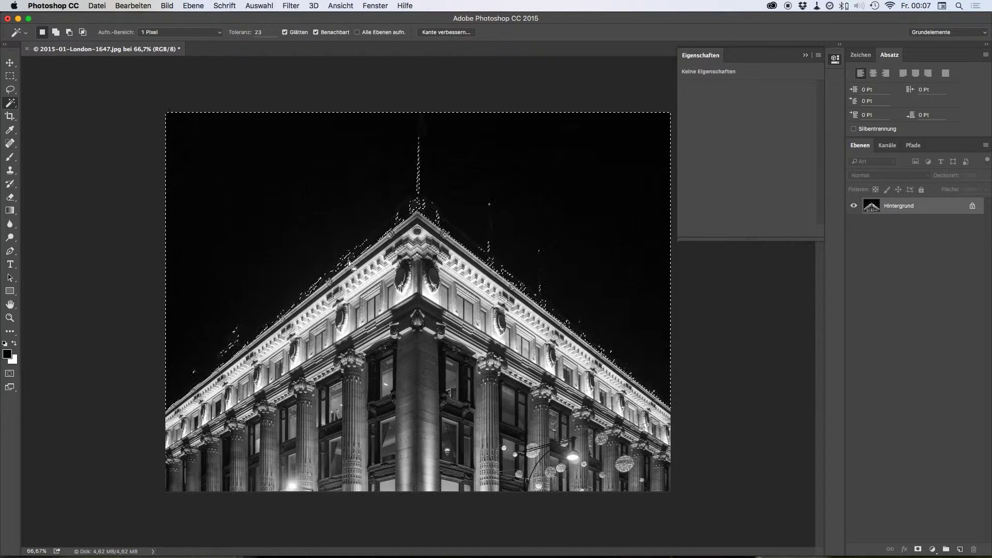
key("ctrl+shift+i")
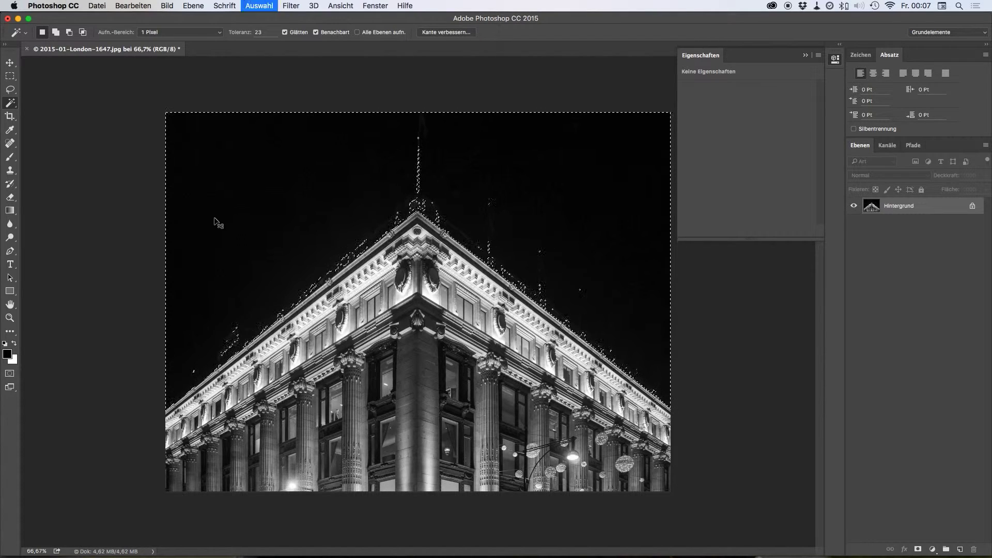
key("ctrl+alt+z")
key("ctrl+alt+z")
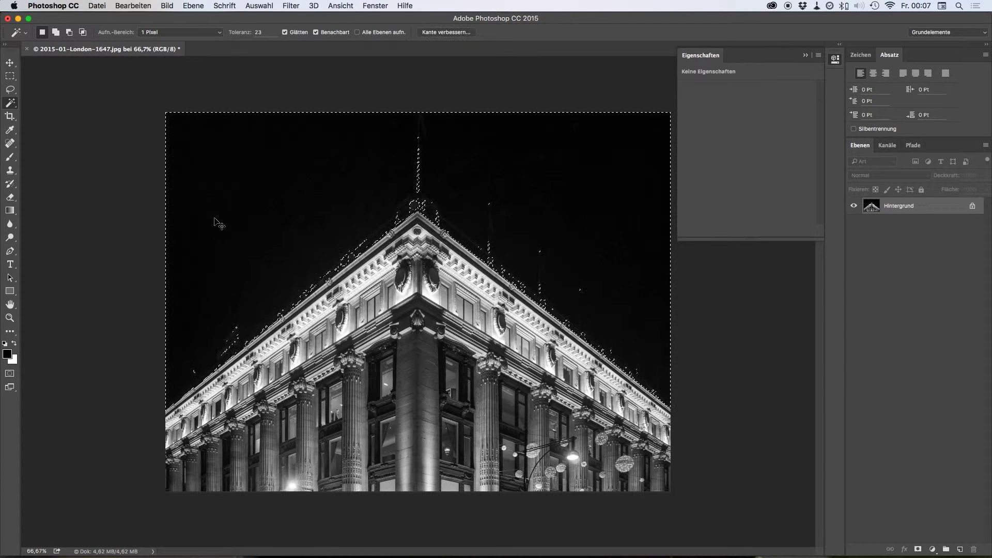
key("ctrl+alt+z")
key("ctrl+alt+z")
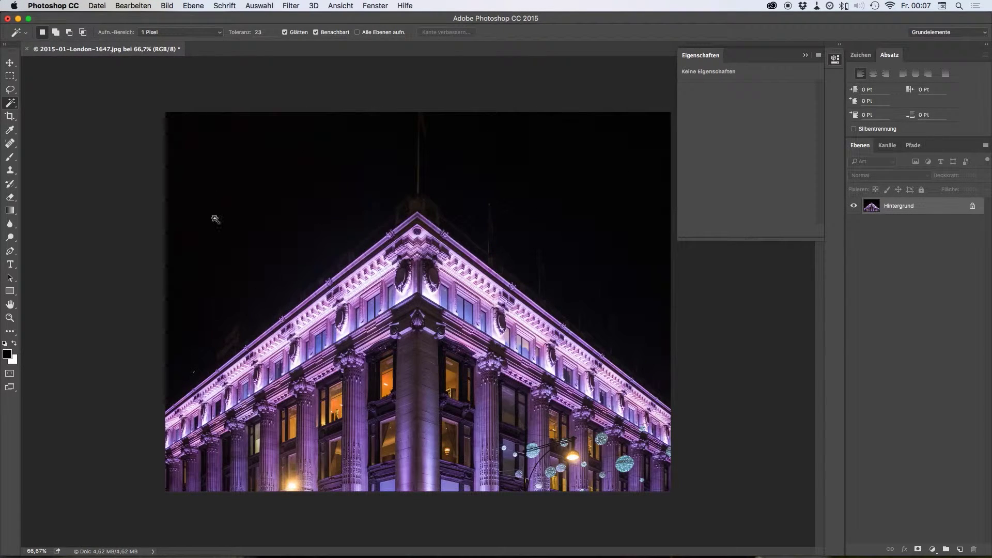
Test tolerance 0, then select the dark sky at tolerance 24 with Benachbart (contiguous) ticked.
left_click_drag(239, 32, 212, 29)
left_click(268, 170)
double_click(256, 32)
type("24")
left_click(248, 164)
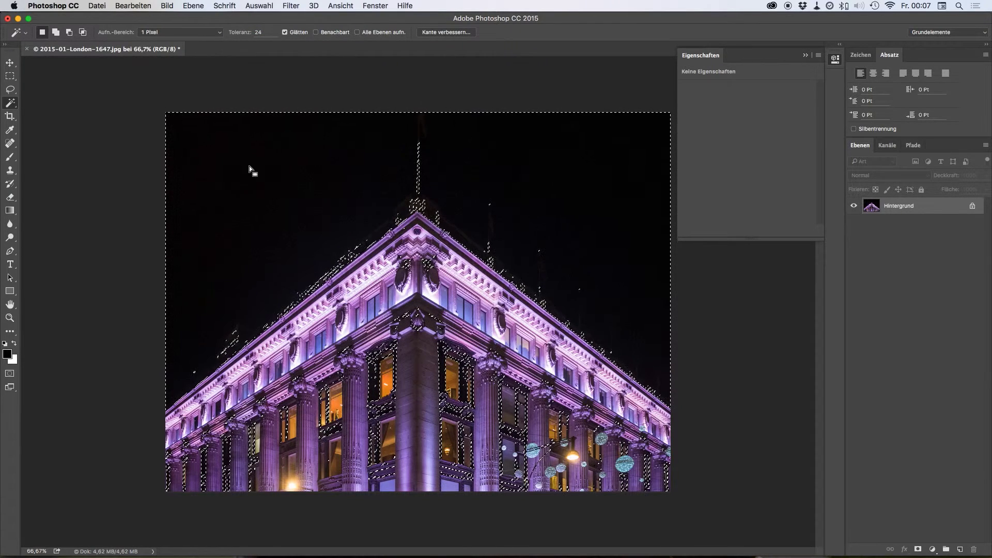
left_click(316, 32)
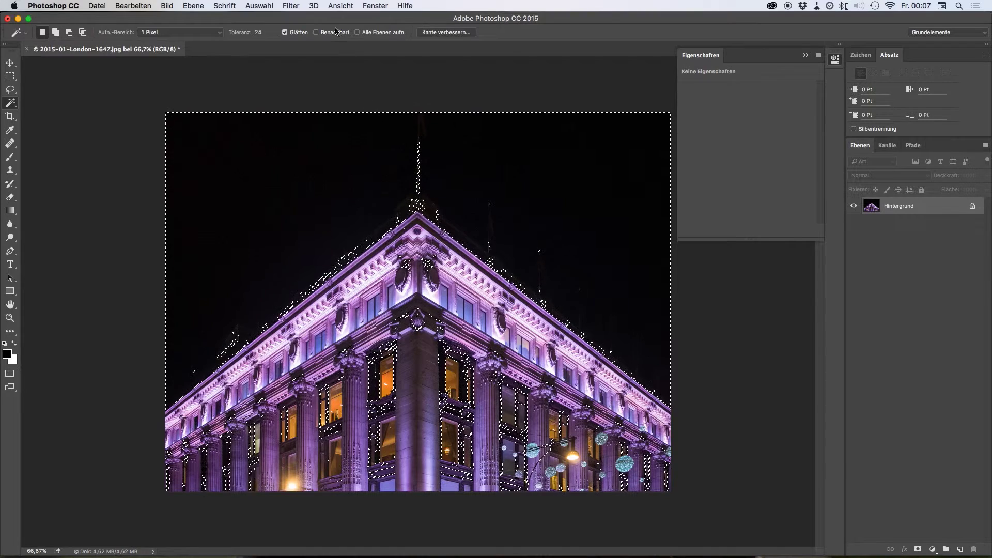
left_click(300, 180)
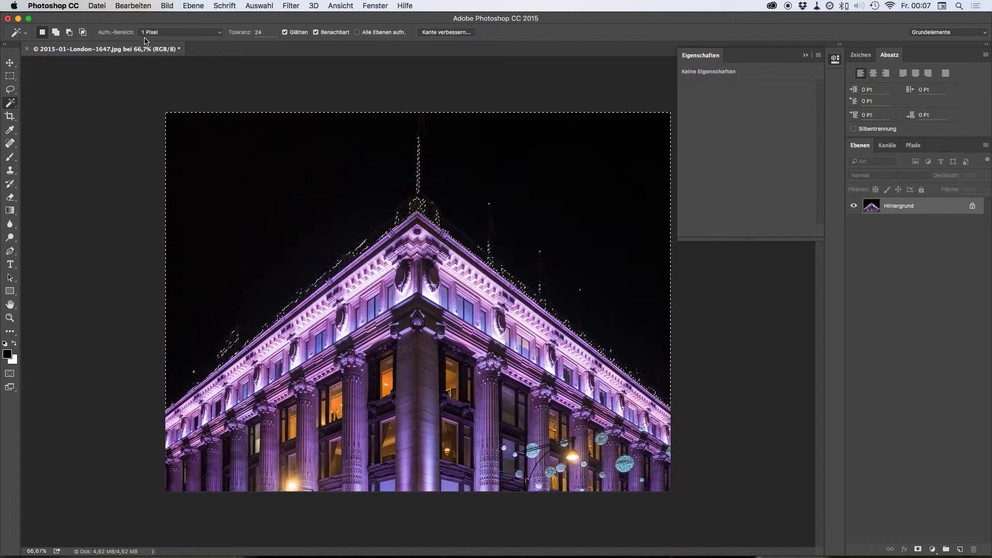
Set the sample size to 101 x 101 Pixel Durchschnitt, test a sky selection, then deselect.
left_click(189, 34)
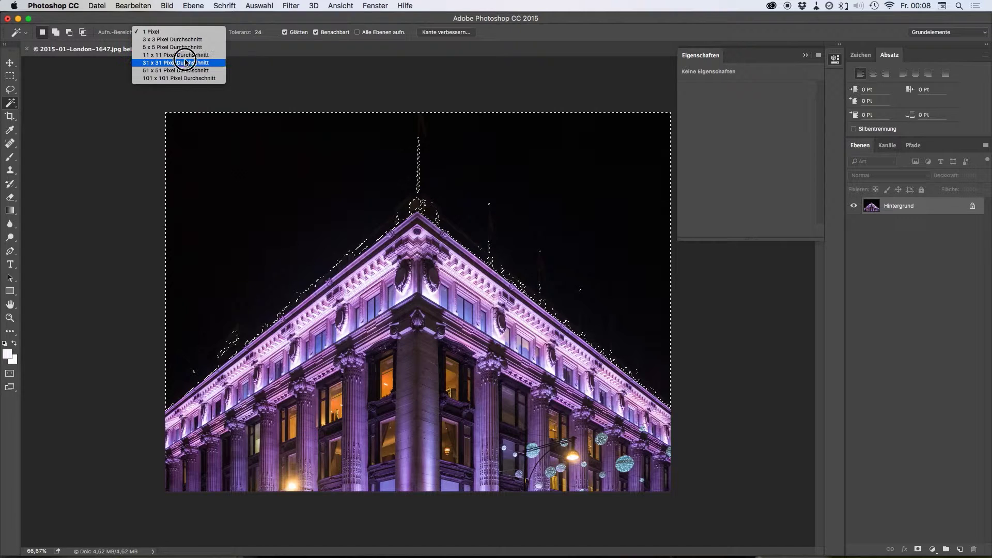
left_click(186, 78)
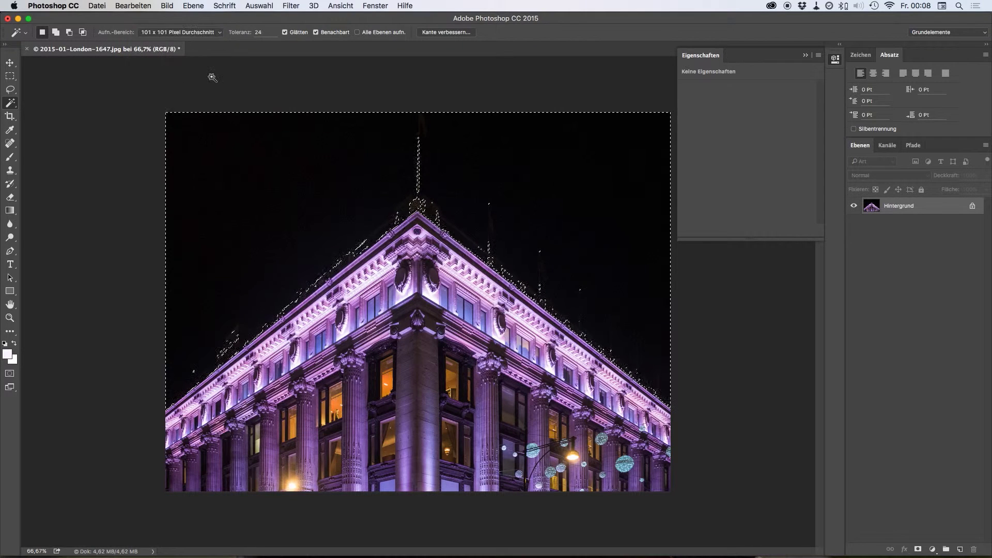
left_click(198, 62)
left_click(273, 167)
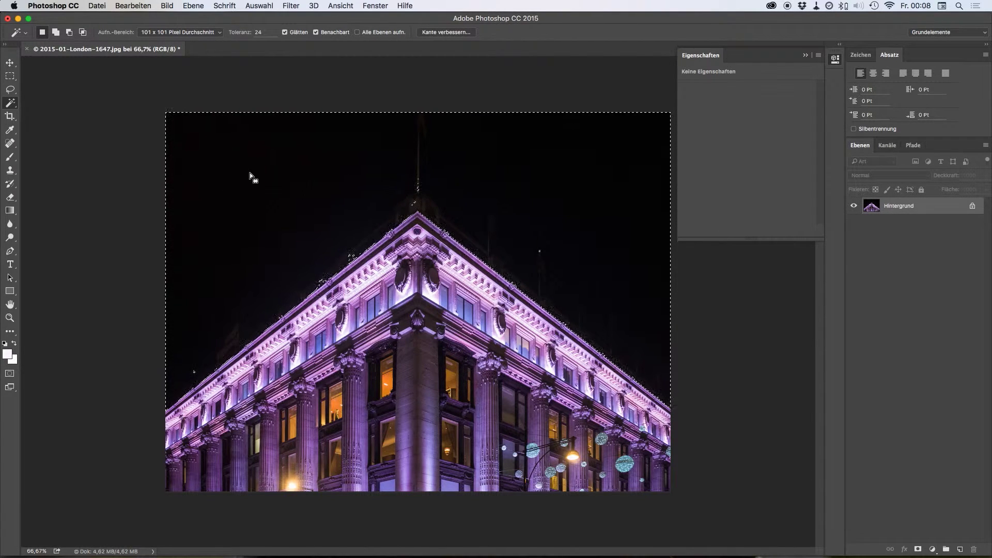
key("super+d")
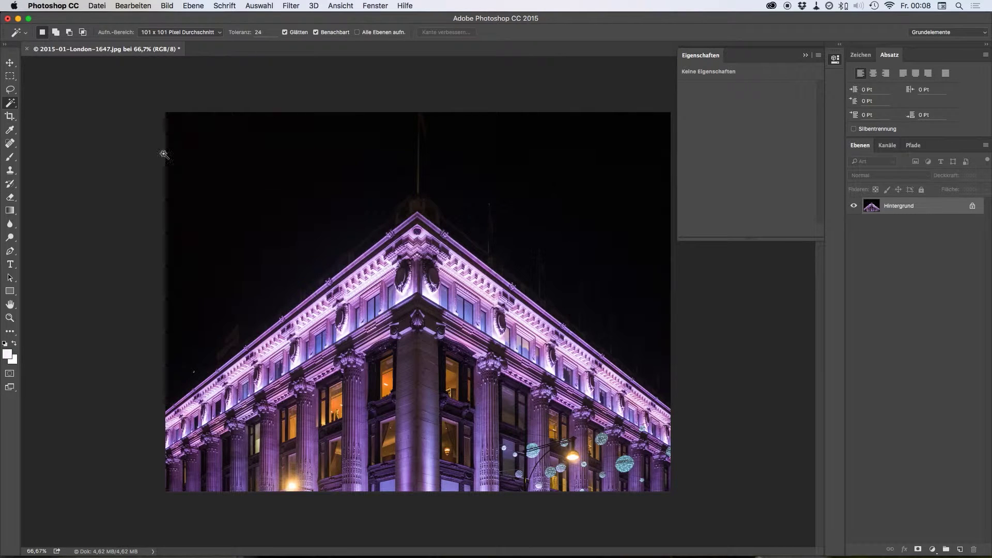
Paint a Quick Selection across the sky above the building's roofline.
right_click(12, 107)
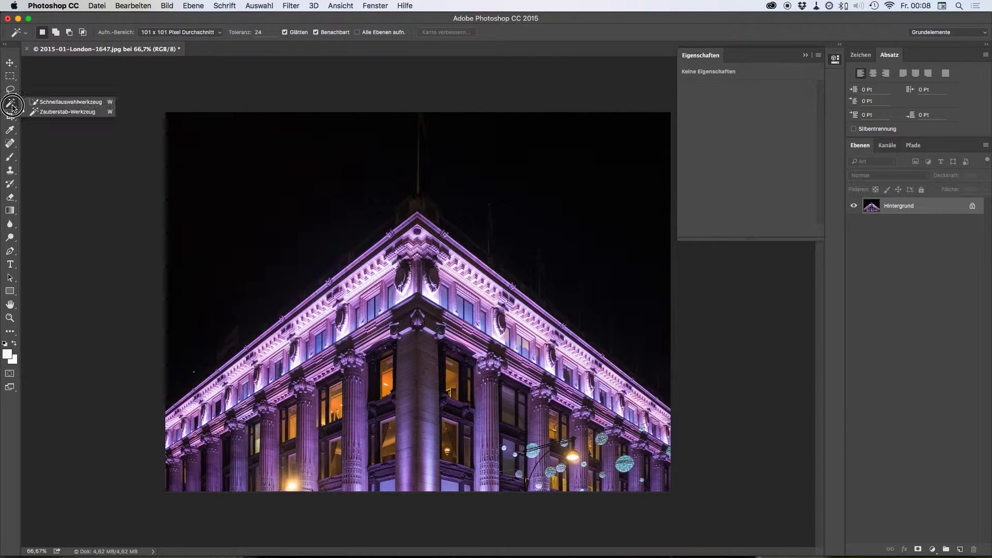
left_click(51, 103)
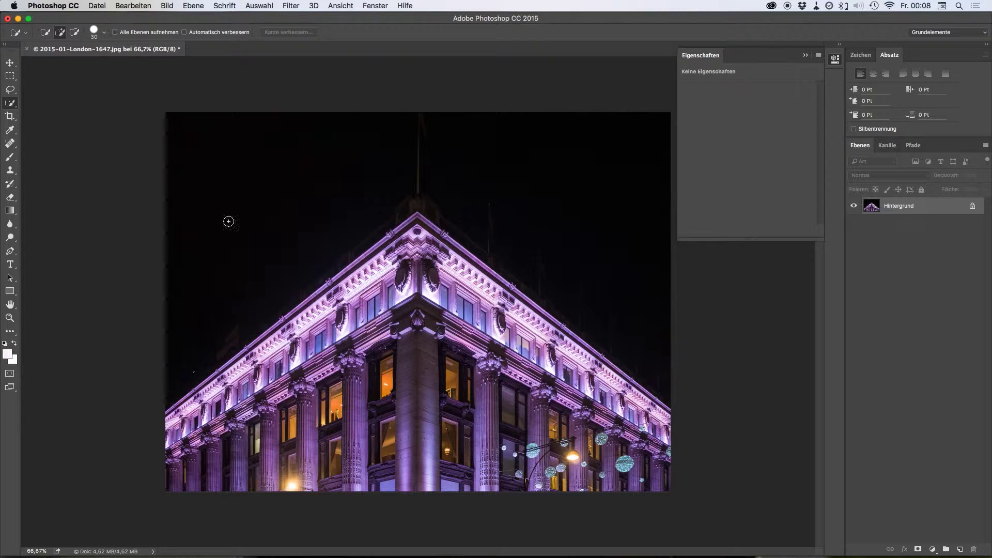
left_click_drag(193, 329, 491, 175)
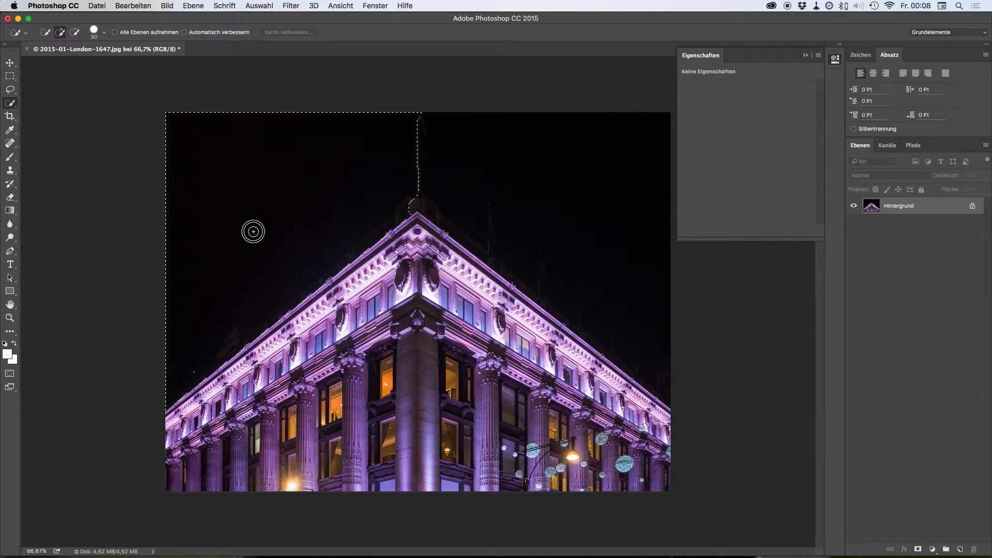
left_click_drag(491, 175, 571, 248)
Shrink the quick-selection brush from 84 px to 8 px and zoom in on the roof edge.
left_click(103, 32)
left_click(88, 59)
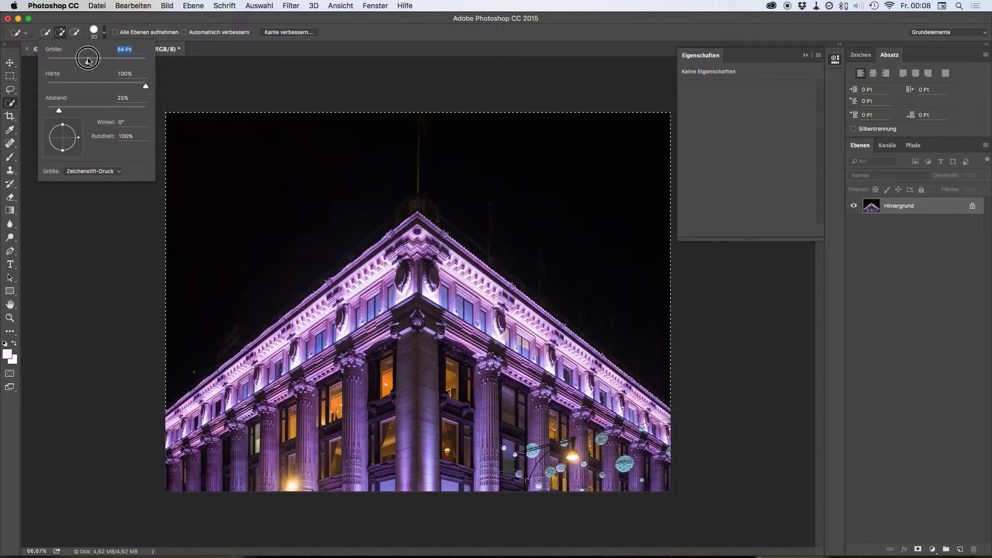
left_click(226, 201)
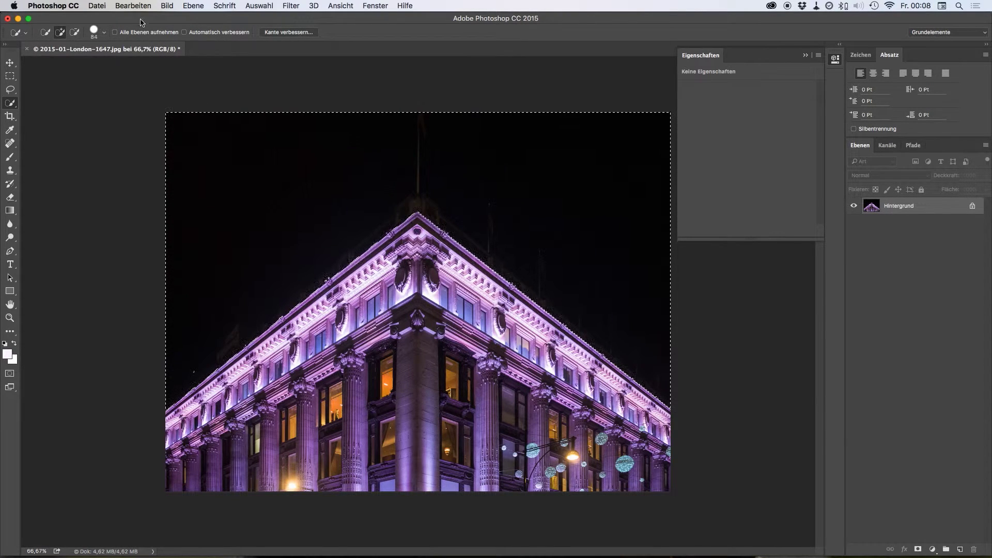
left_click(103, 32)
left_click_drag(88, 60, 51, 61)
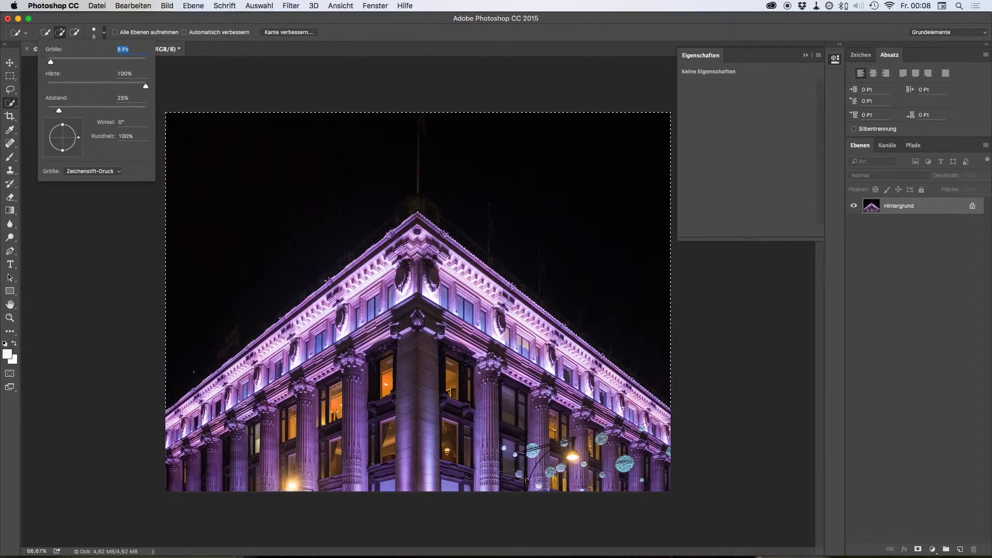
key("Return")
scroll(264, 347, "up", 2)
scroll(264, 348, "up", 10)
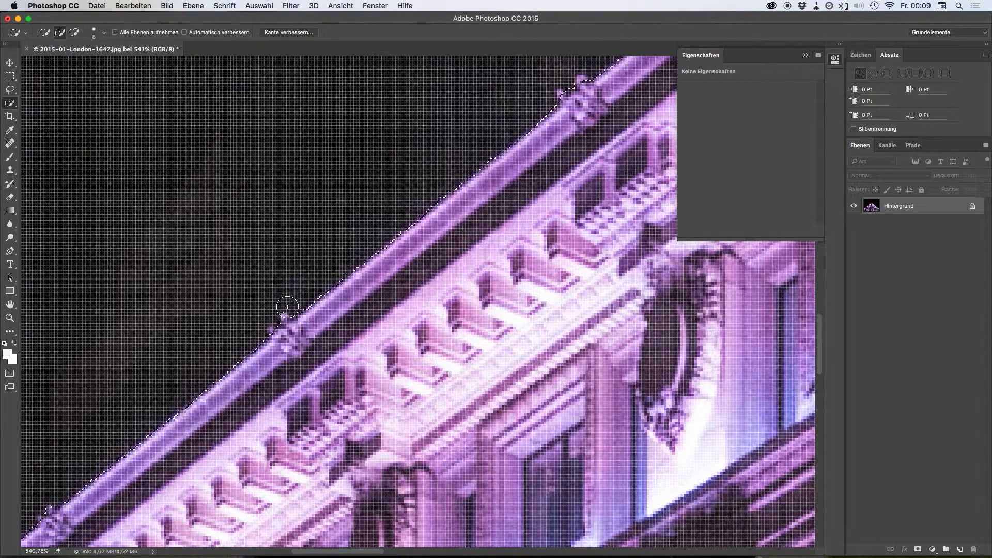
Refine the sky selection along the roof rail, Alt-painting to subtract, then zoom back out.
left_click(281, 327, "alt")
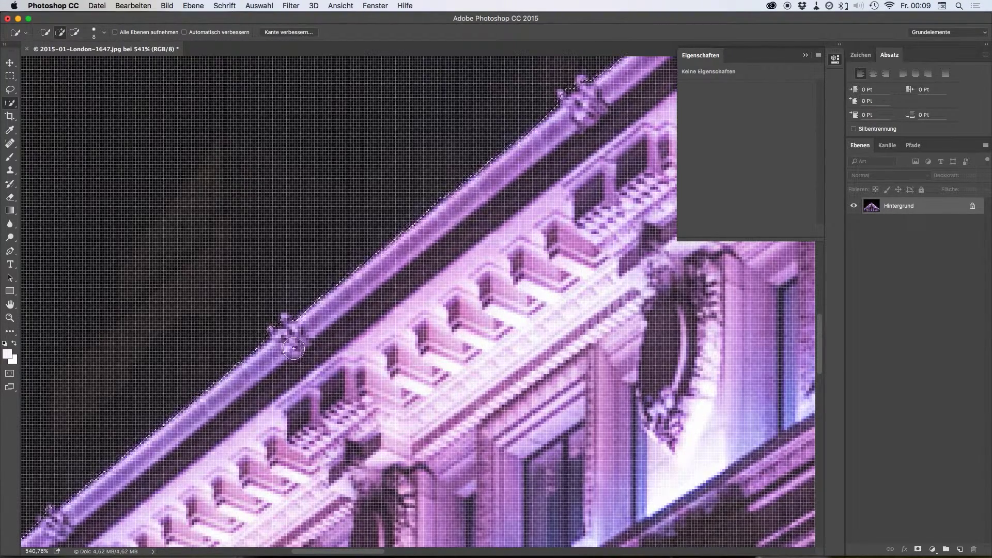
key("alt")
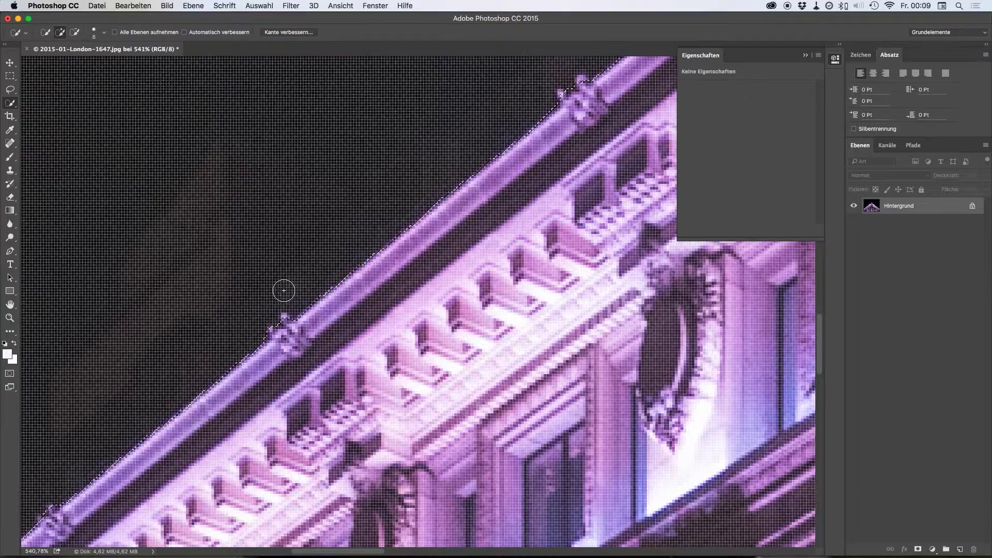
mouse_move(326, 277)
left_mouse_down()
mouse_move(389, 285)
mouse_move(370, 321)
mouse_move(393, 253)
mouse_move(299, 321)
left_mouse_up()
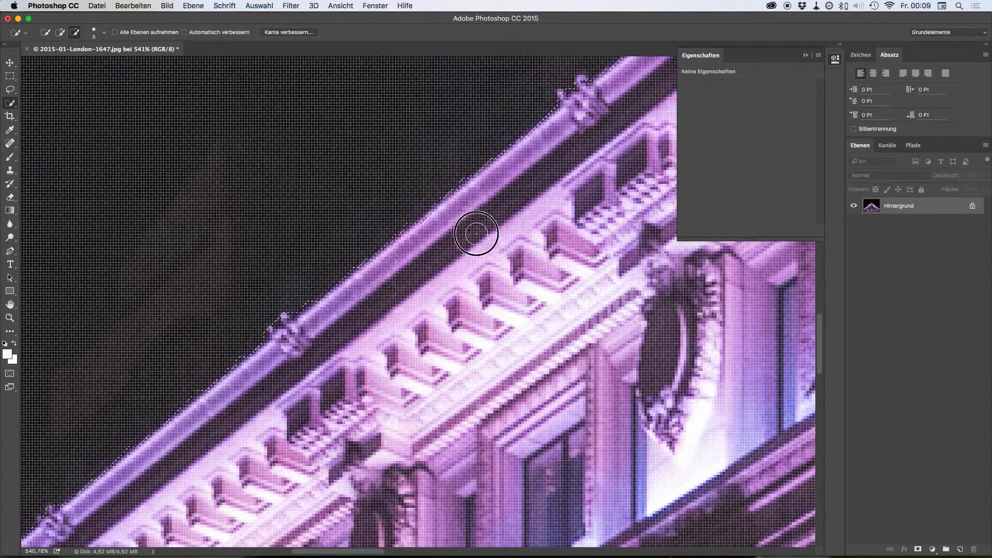
scroll(406, 270, "down", 10)
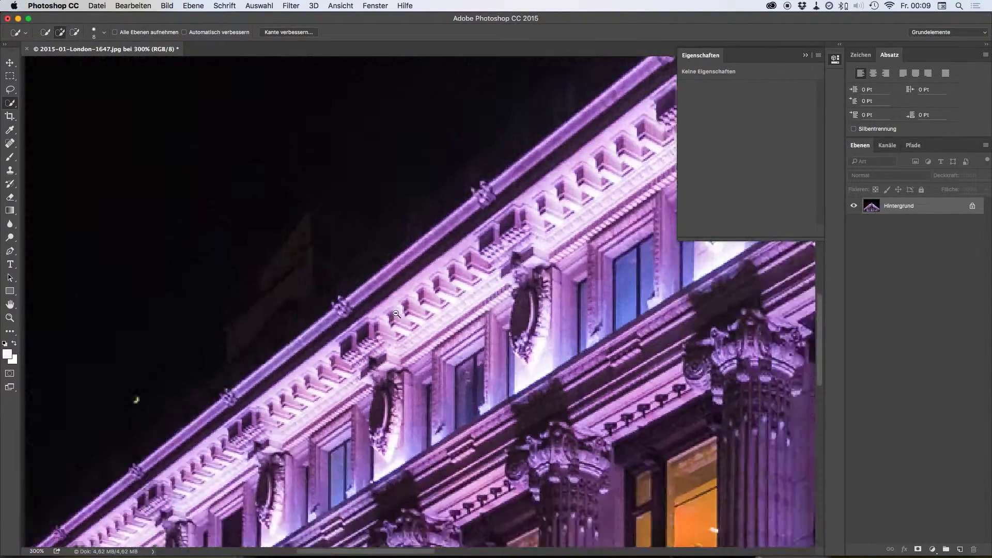
left_click_drag(432, 323, 280, 355)
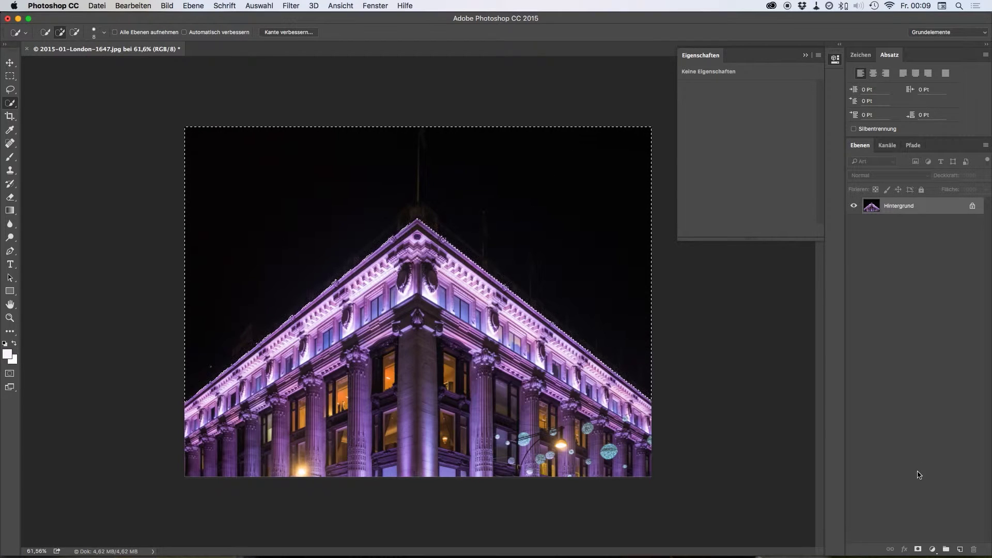
Add an inverted layer mask showing the building, then drag the starry-sky photo in from Finder.
left_click(918, 549)
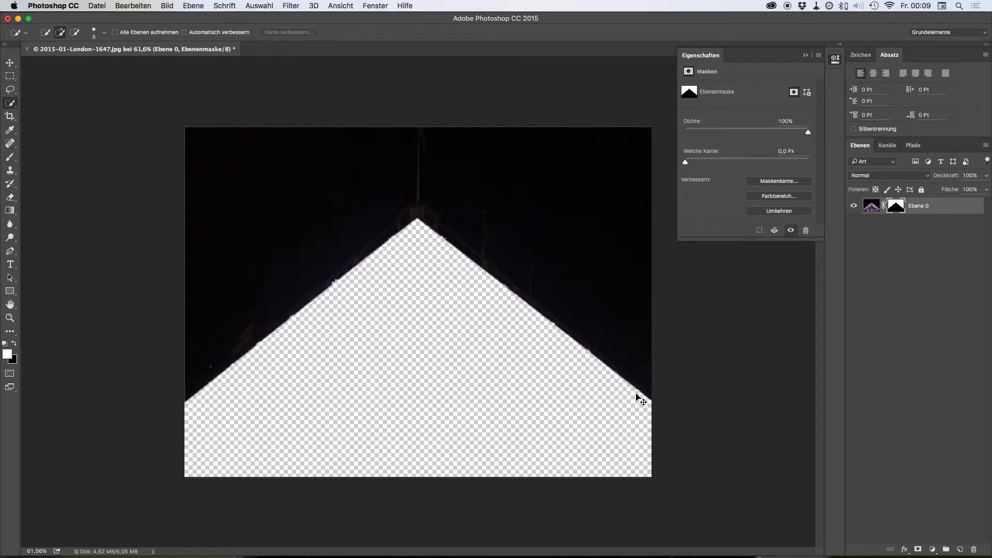
key("super+i")
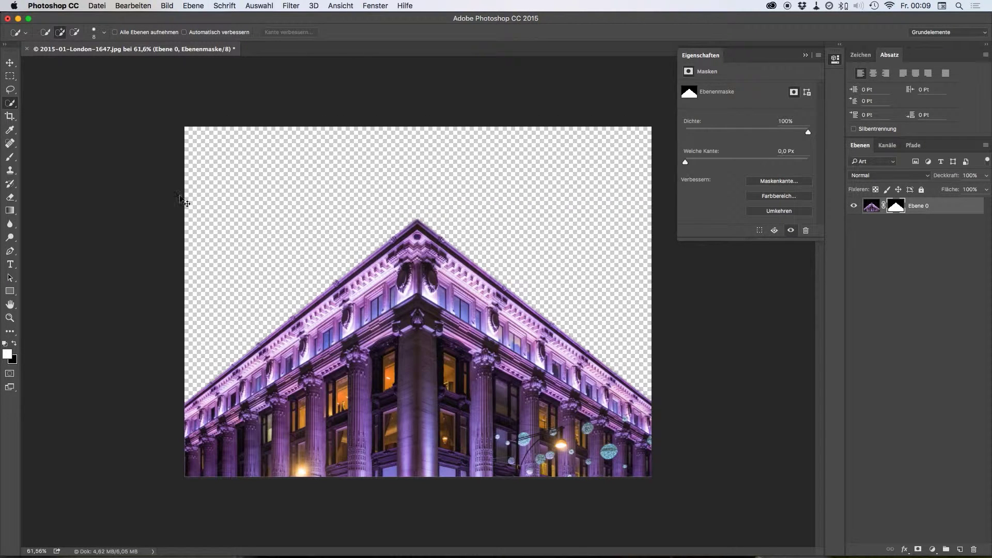
key("super+Tab")
key("super+Tab")
key("super+Tab")
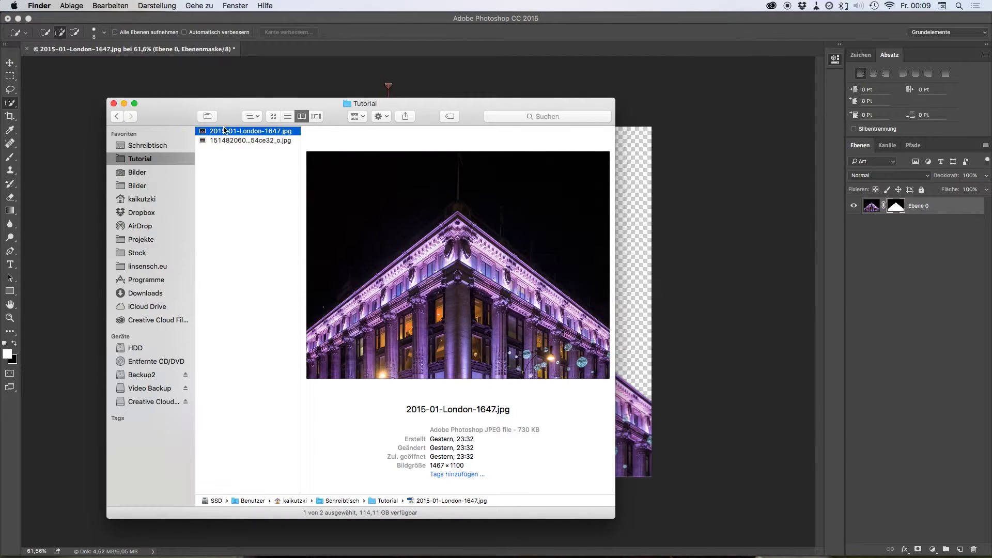
left_click(261, 140)
mouse_move(262, 142)
left_mouse_down()
mouse_move(311, 195)
mouse_move(288, 185)
left_mouse_up()
key("super+Tab")
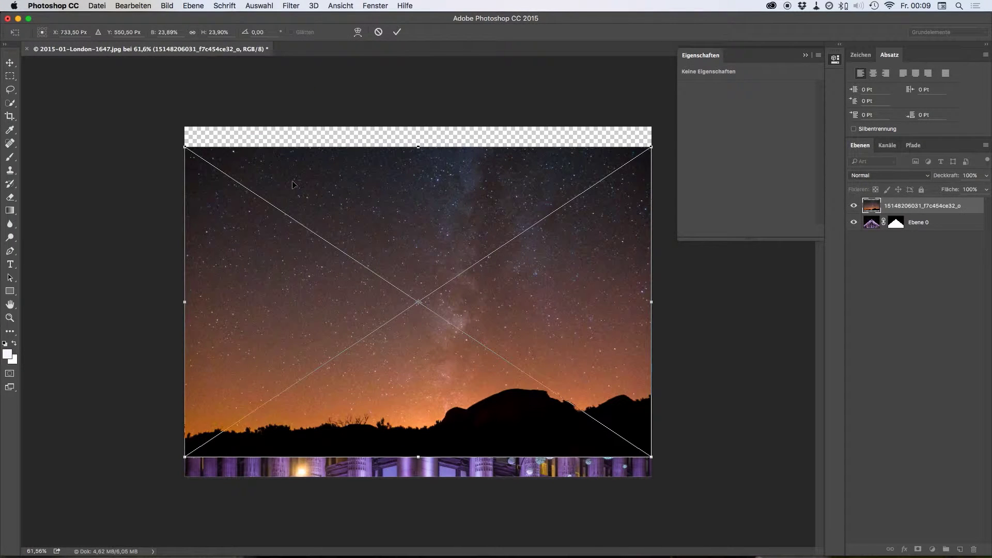
Place the sky photo, shift it up to the top edge, and move Ebene 0 above it.
left_click(186, 143)
left_click(396, 31)
key("w")
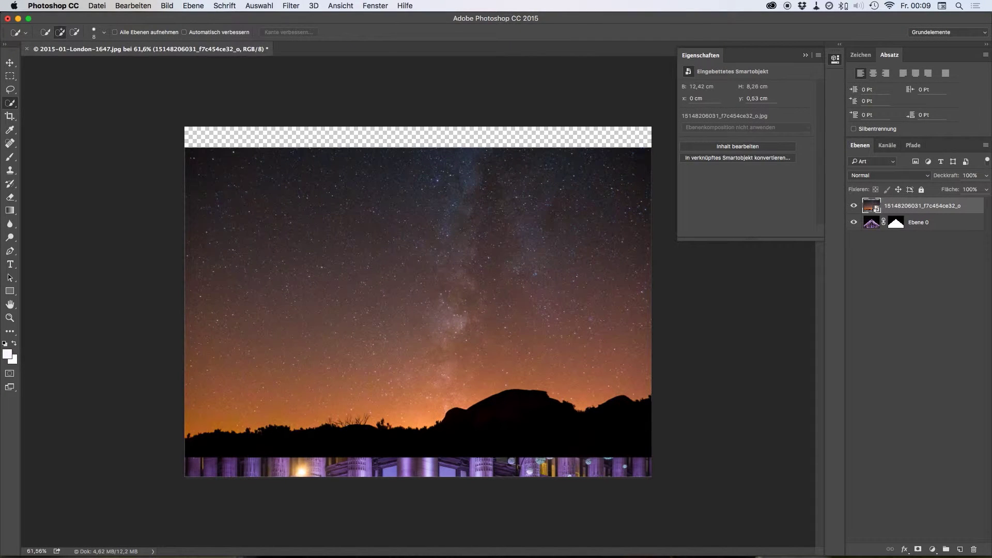
key("v")
left_click_drag(453, 286, 451, 261)
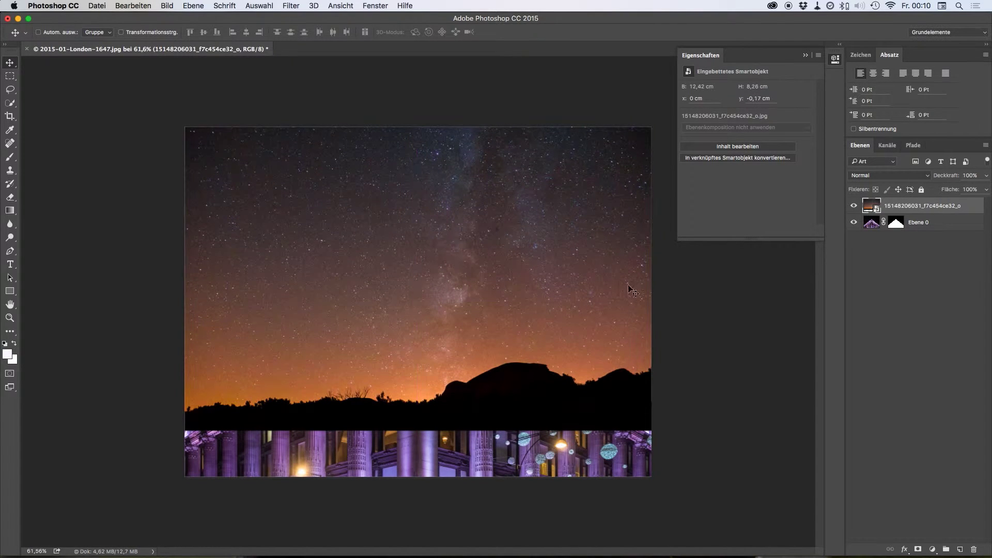
left_click(927, 223)
left_click_drag(946, 227, 938, 202)
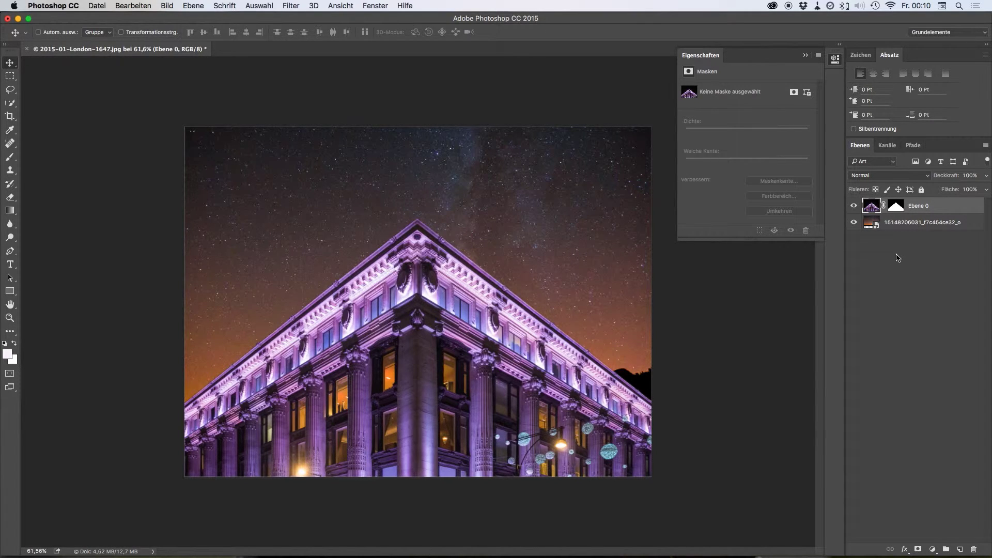
Lower the Ebene 0 mask's Dichte (density) to about 27% in Properties.
left_click(899, 207)
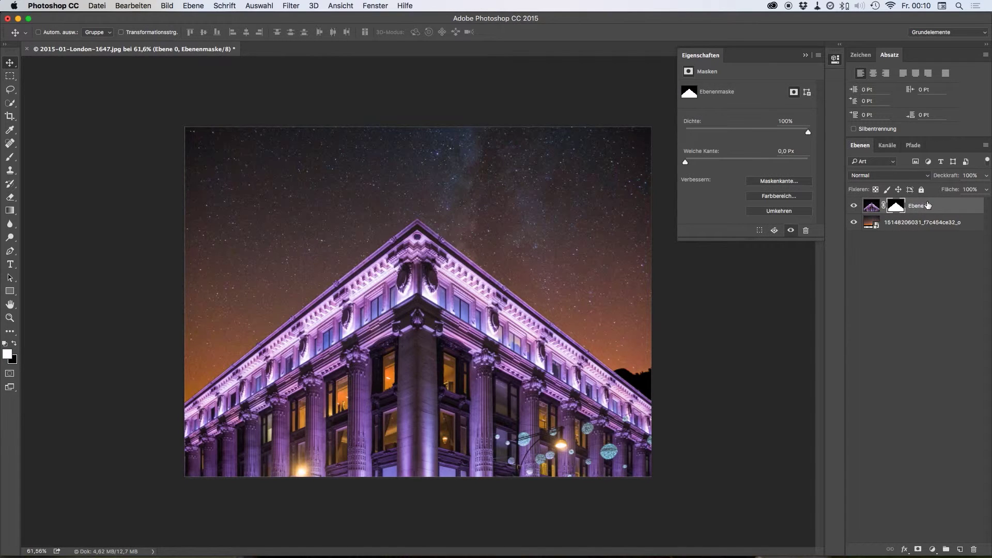
left_click_drag(809, 132, 713, 131)
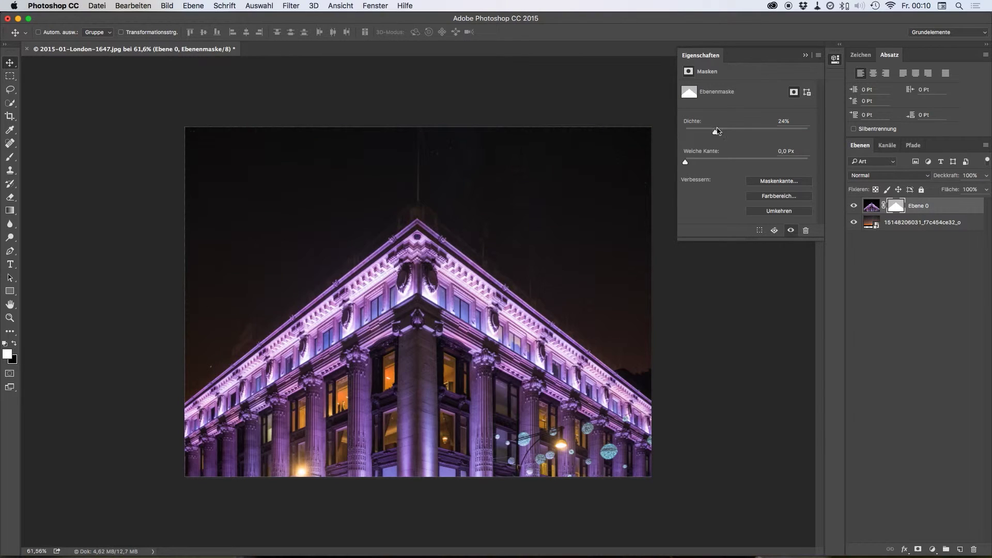
left_click_drag(715, 132, 716, 131)
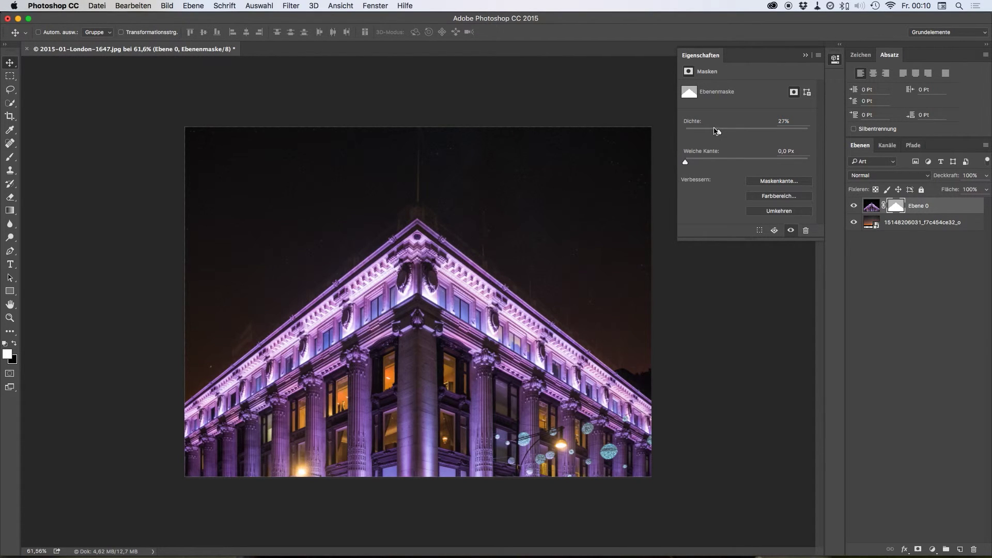